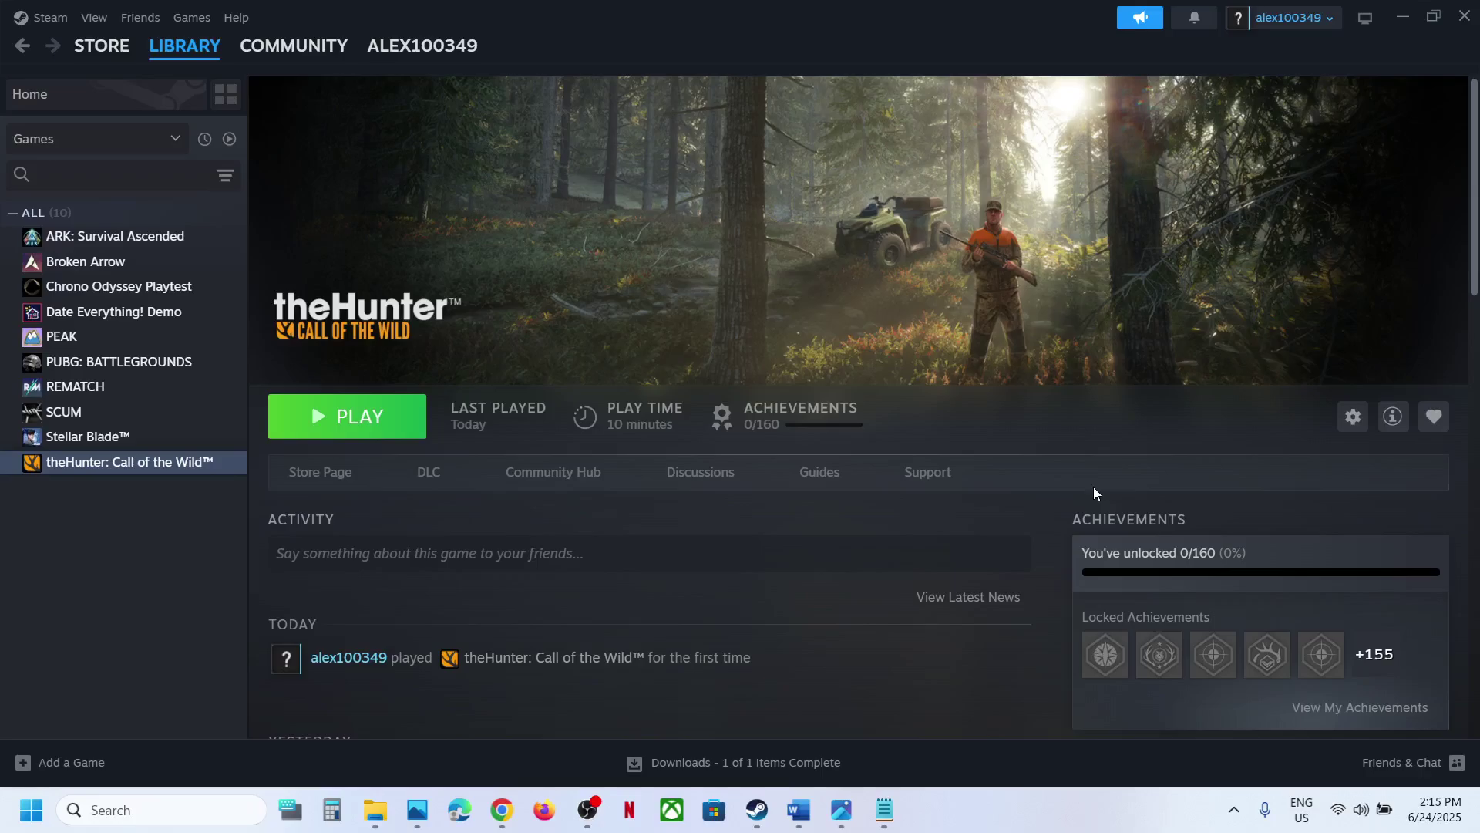
Launch a new File Explorer window and go to the Documents folder
right_click(374, 819)
left_click(309, 697)
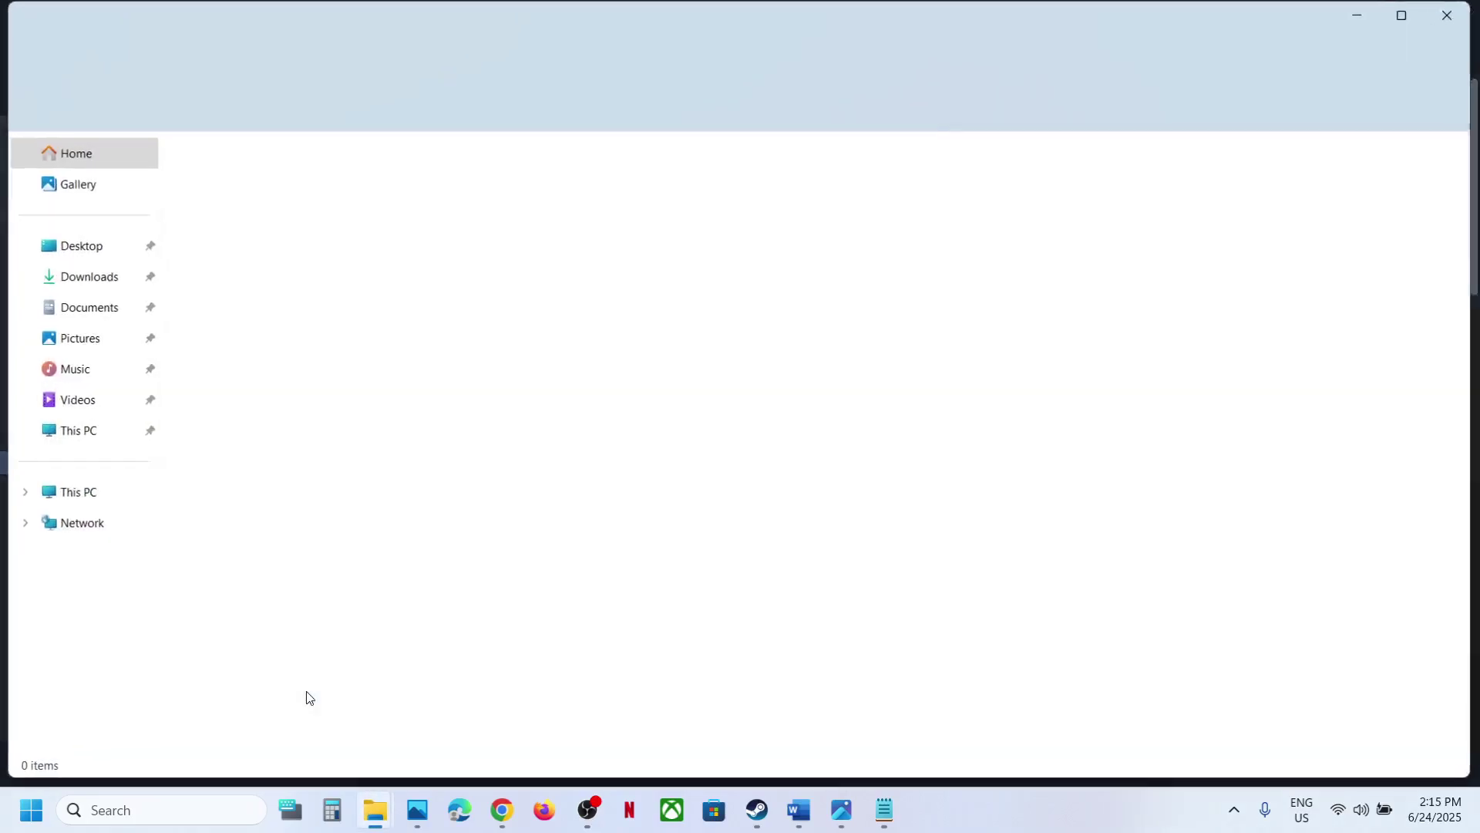
left_click(116, 312)
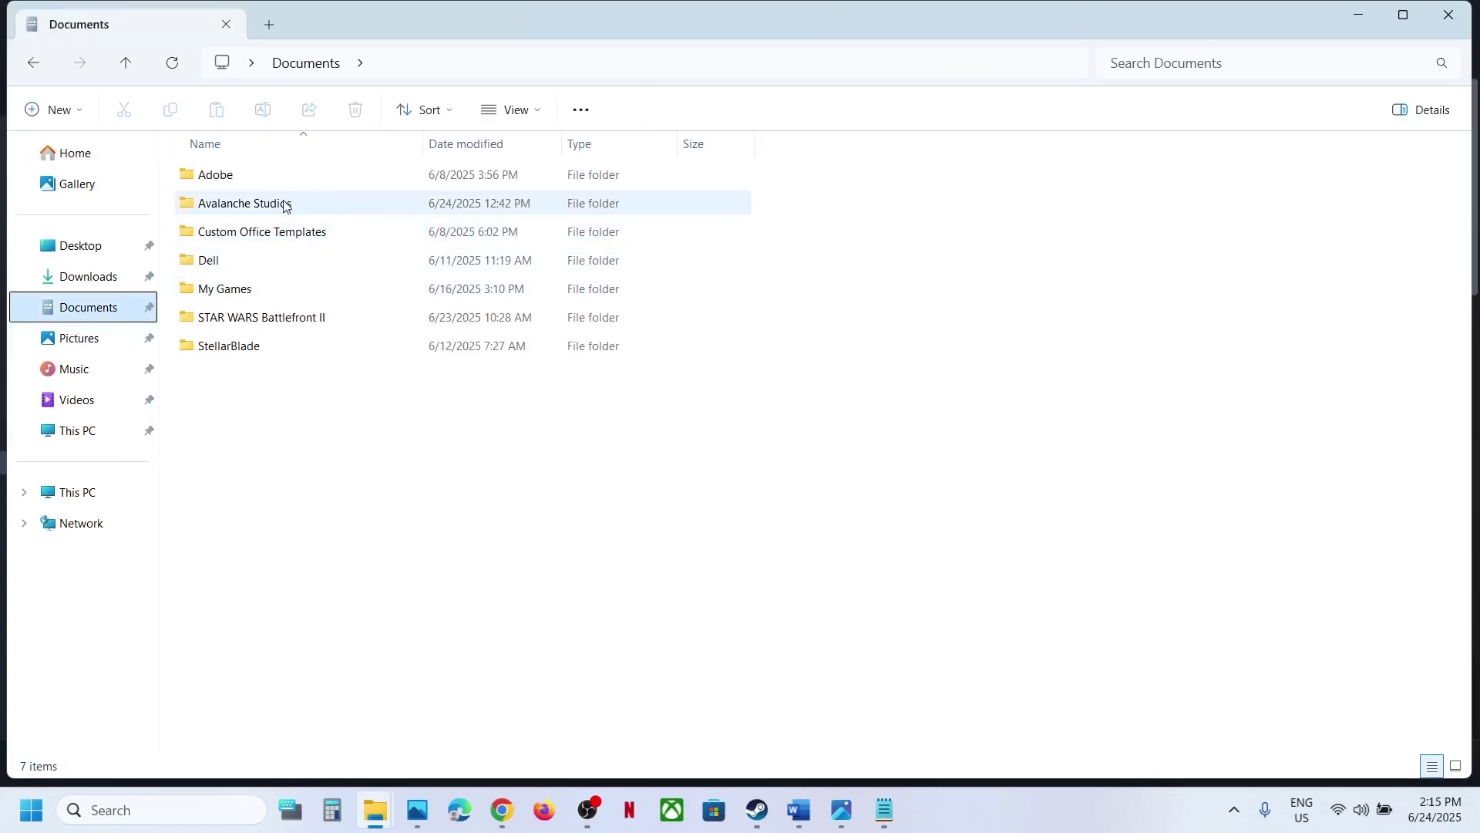
Browse Avalanche Studios > COTW > Saves into the player's numbered save data folder
double_click(226, 209)
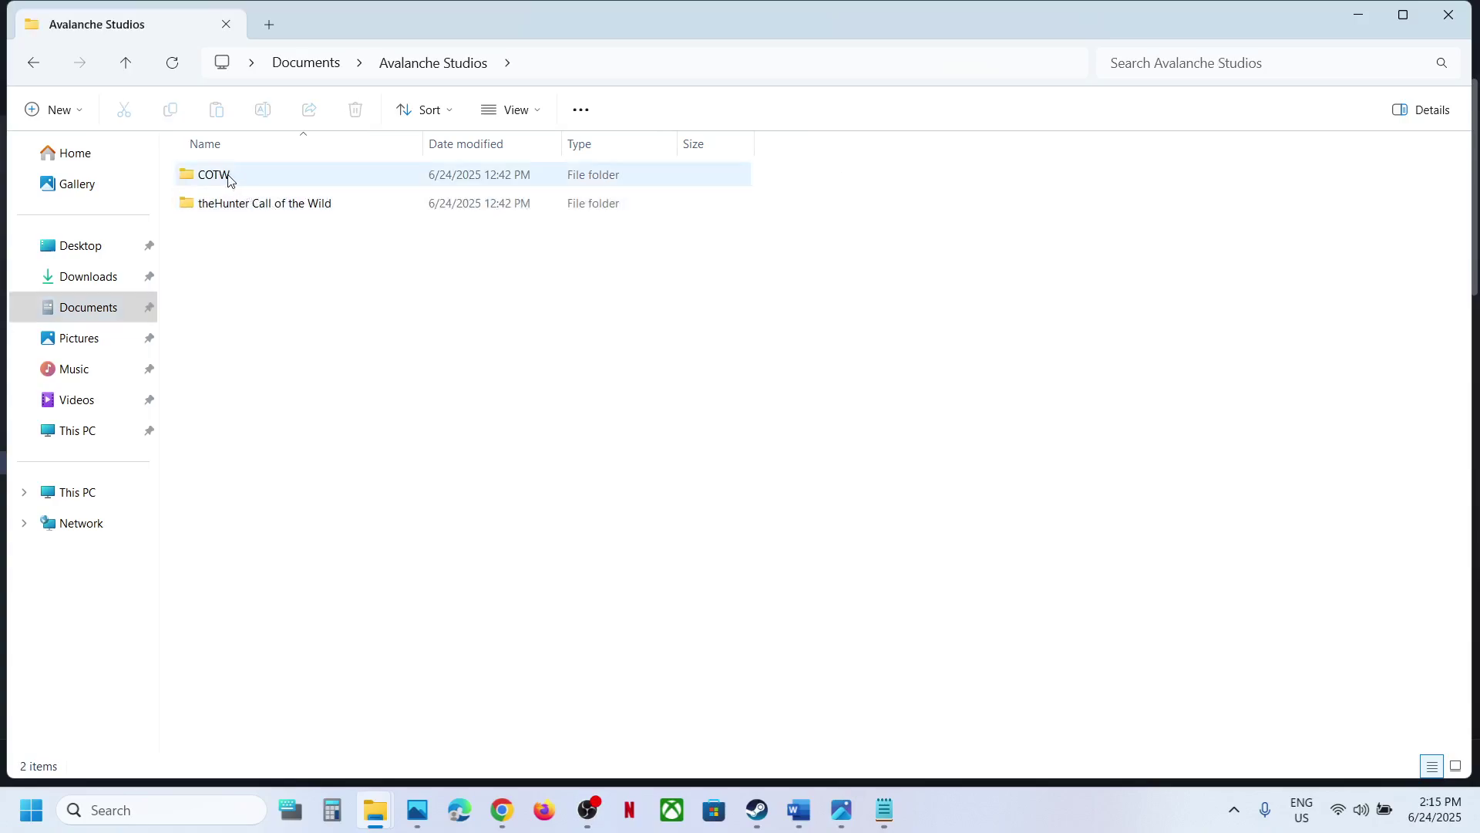
left_click(229, 178)
double_click(230, 180)
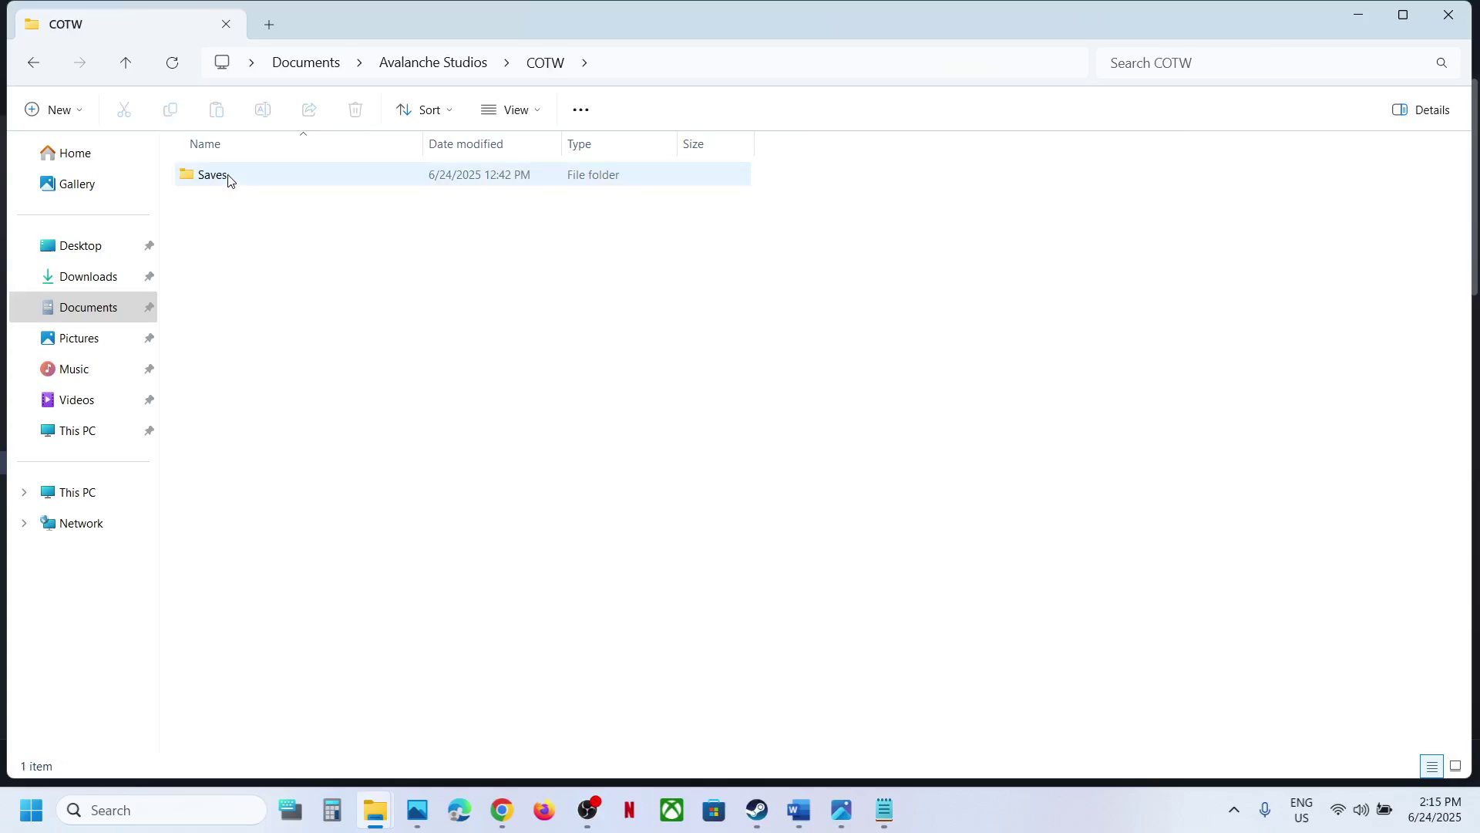
double_click(245, 180)
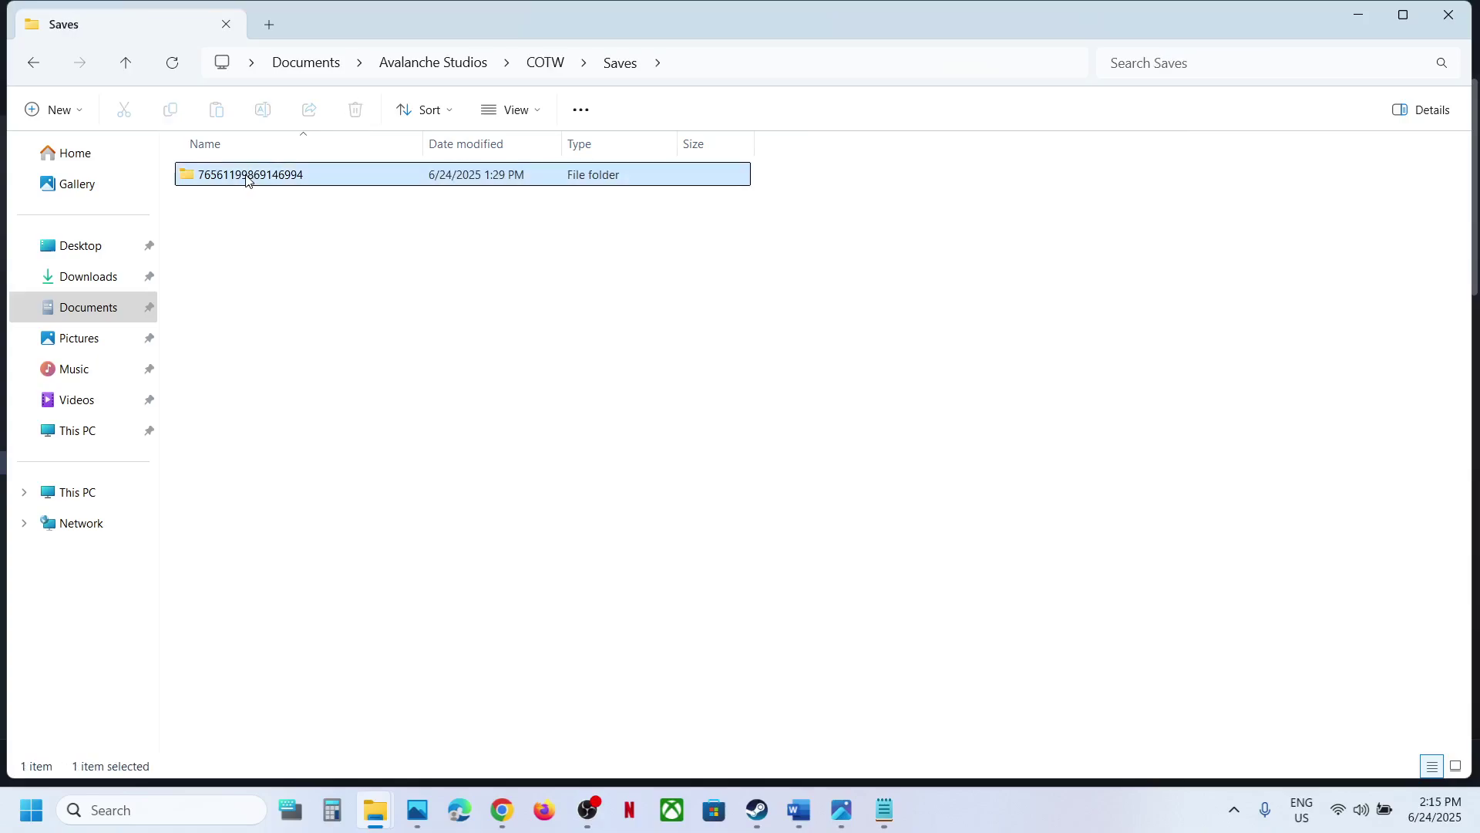
double_click(245, 179)
scroll(860, 471, "down", 10)
scroll(860, 471, "down", 5)
scroll(860, 471, "up", 5)
scroll(859, 471, "up", 10)
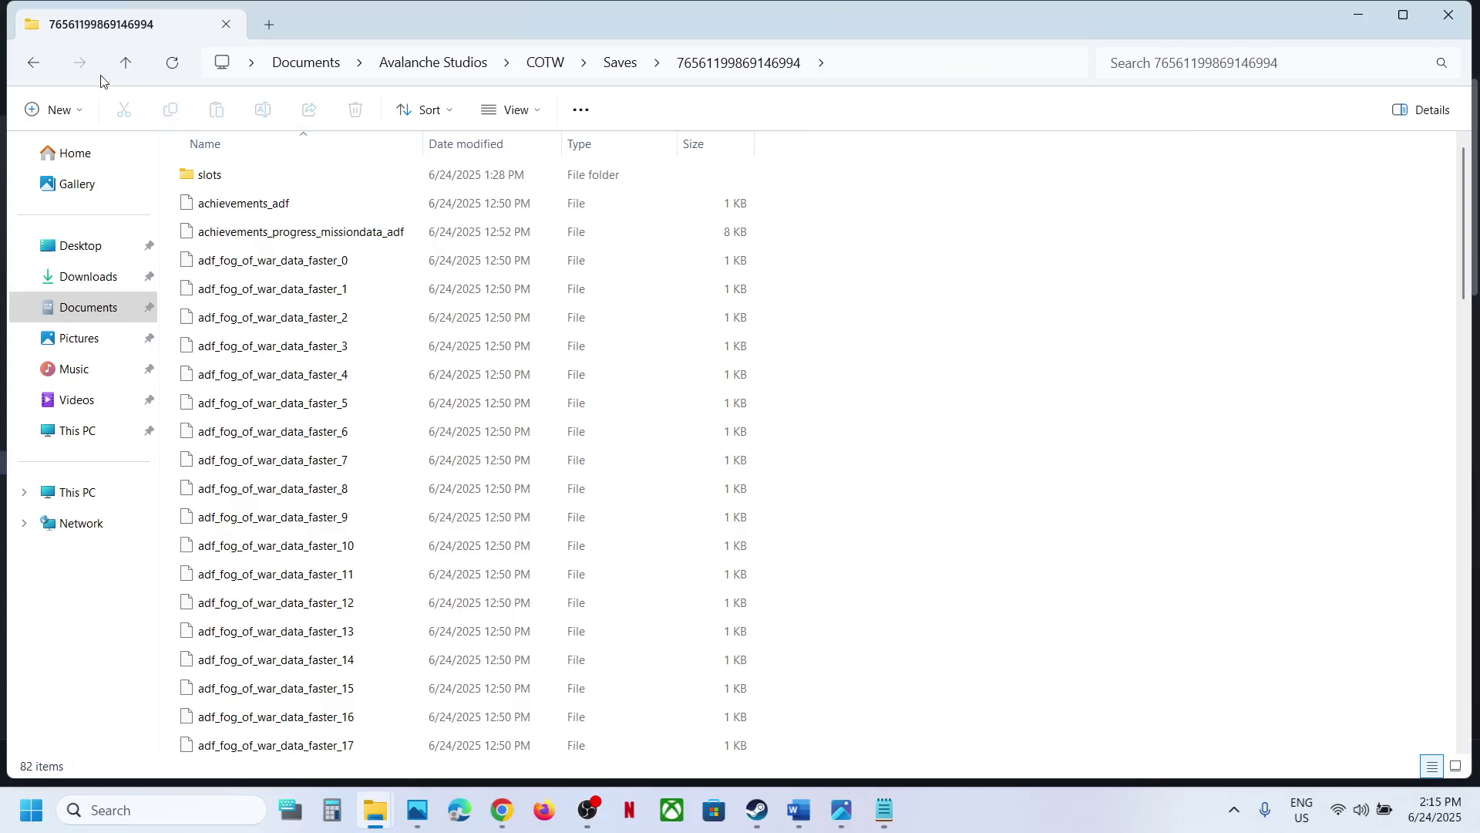
Return to Documents and browse Avalanche Studios > theHunter Call of the Wild > Saves
left_click(127, 67)
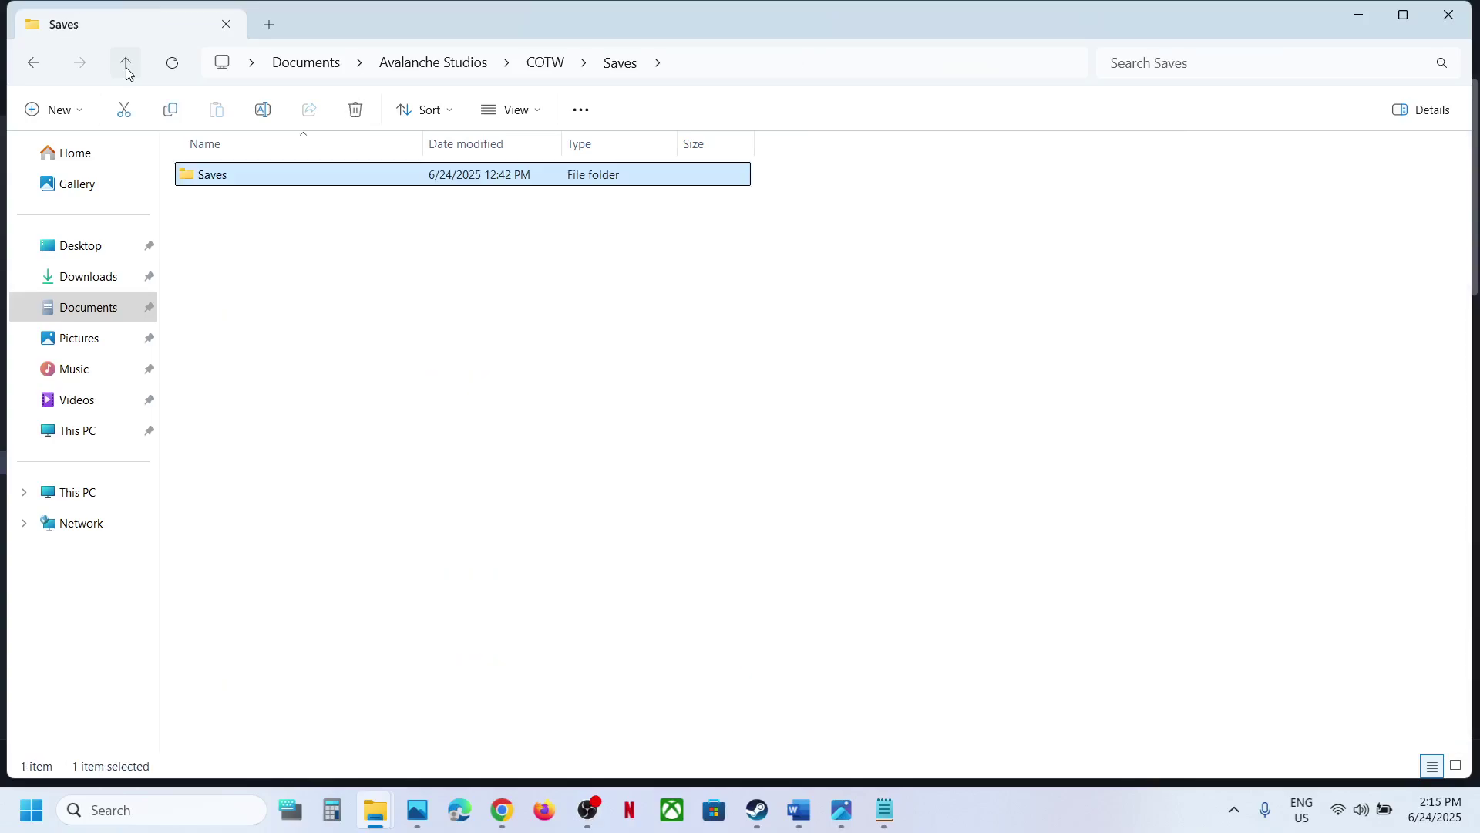
left_click(126, 67)
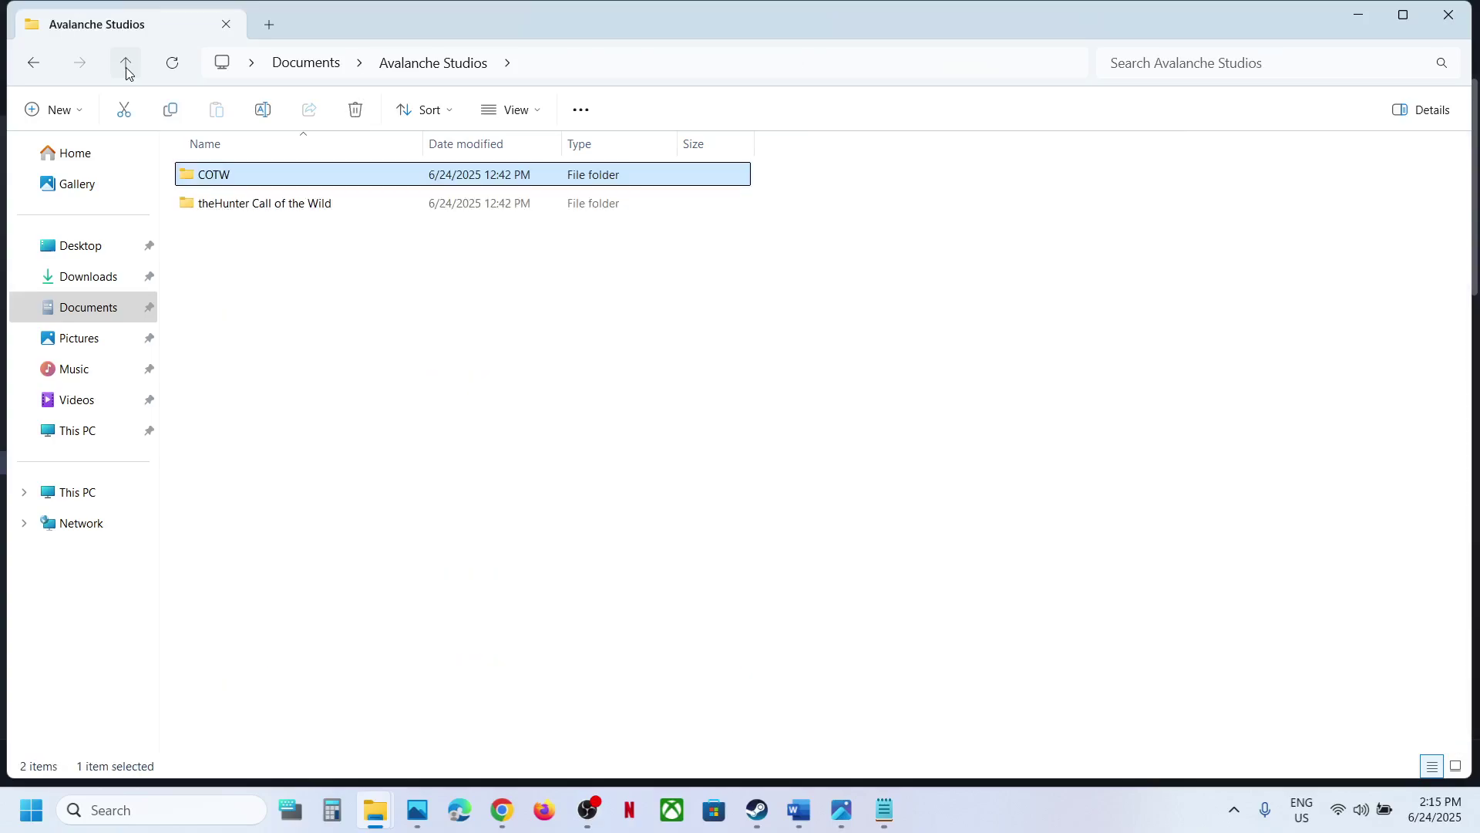
left_click(127, 68)
double_click(265, 208)
left_click(227, 212)
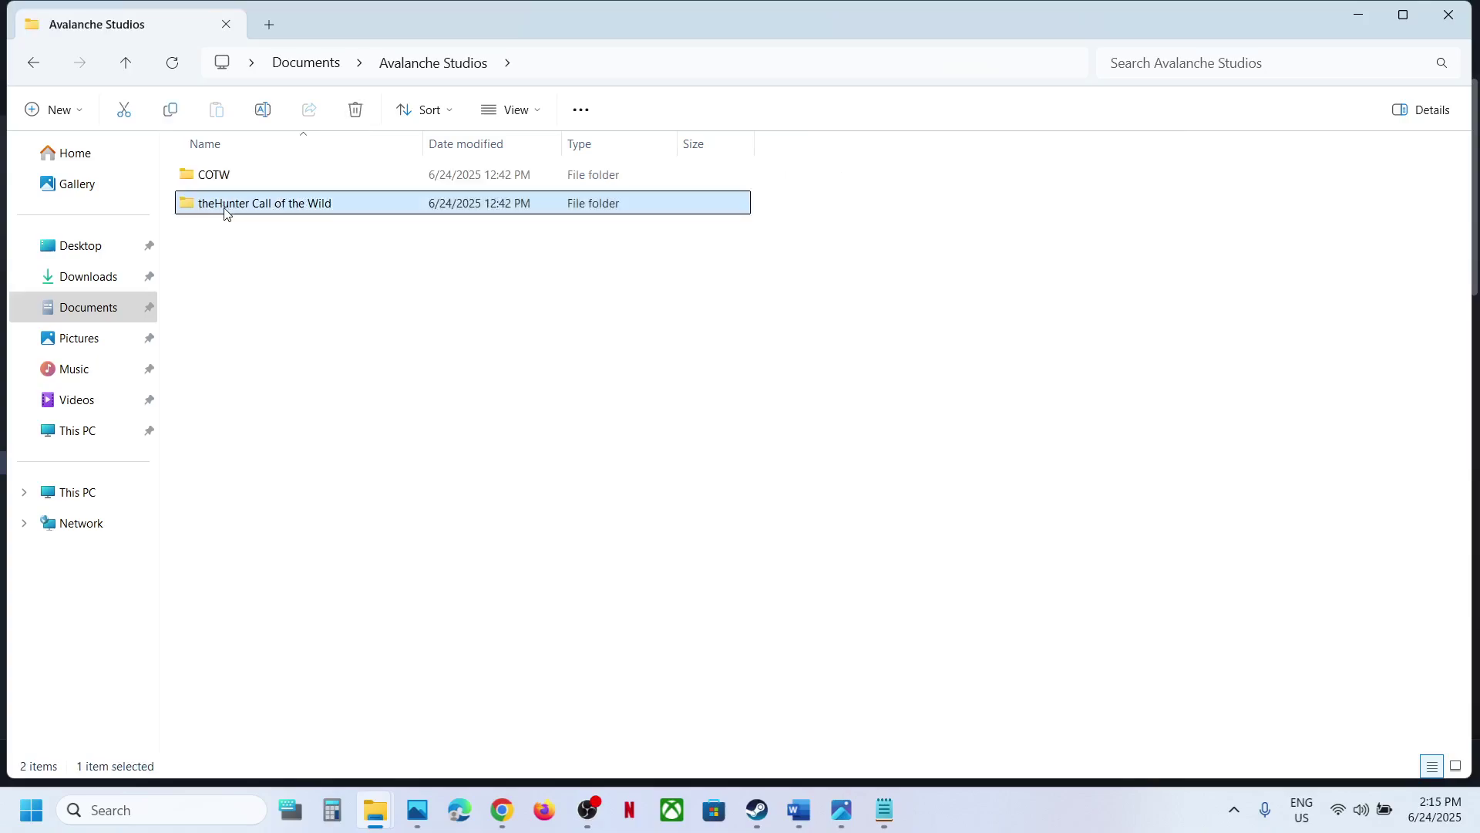
double_click(237, 210)
double_click(220, 177)
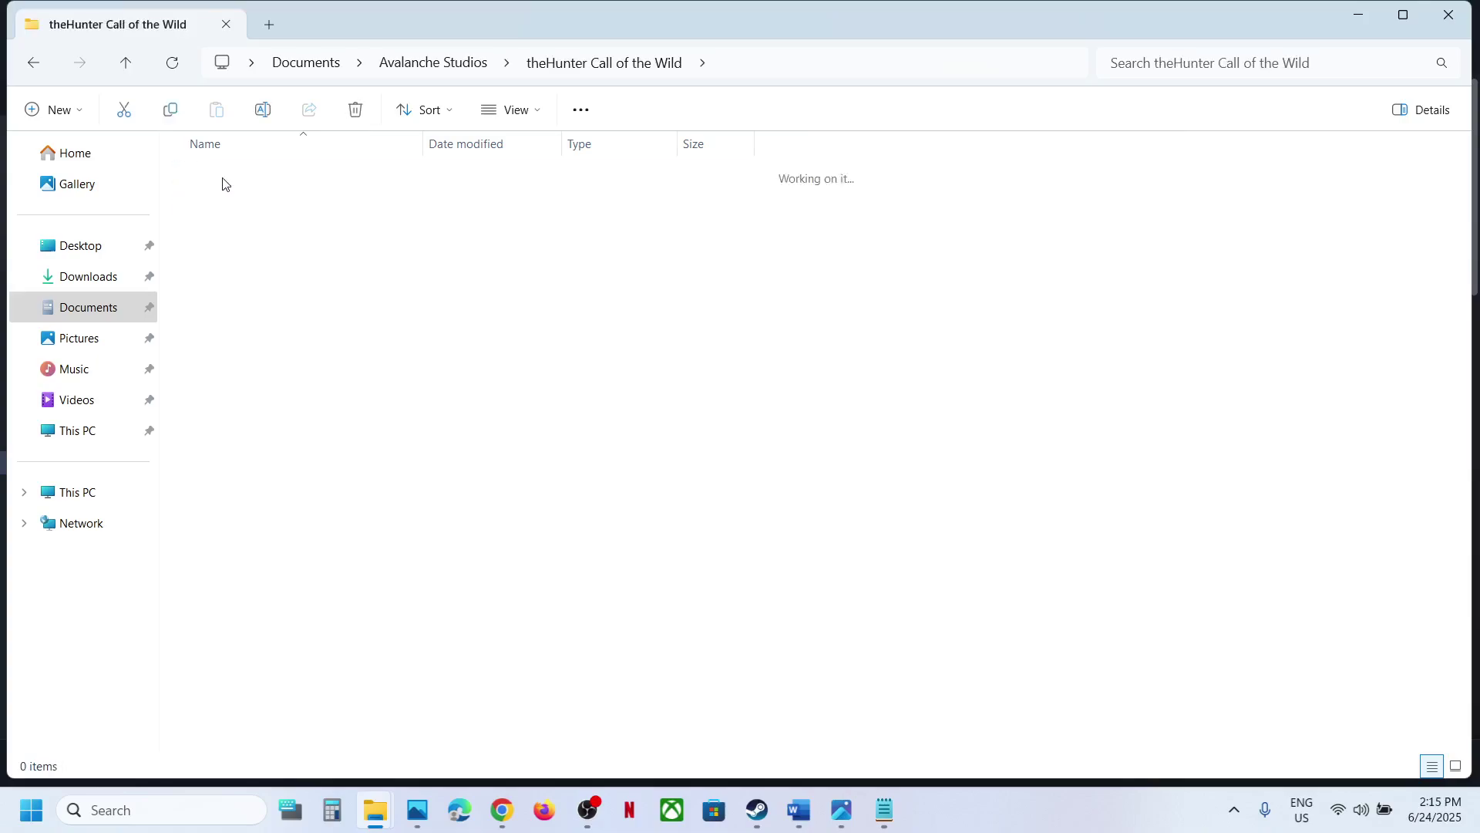
Enter the settings folder and the player's profile subfolder inside it
left_click(229, 208)
double_click(228, 210)
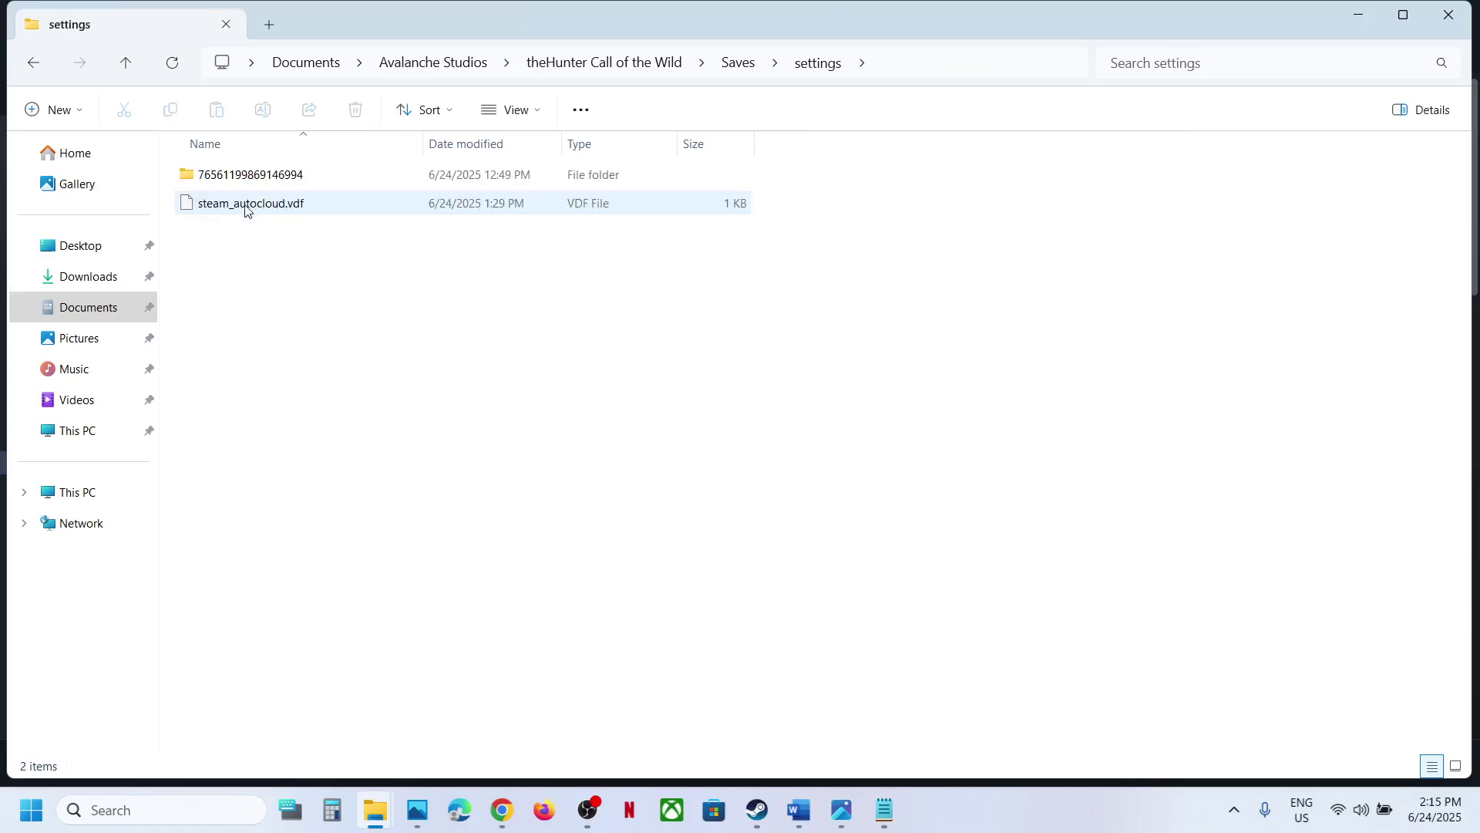
left_click(248, 211)
left_click(229, 181)
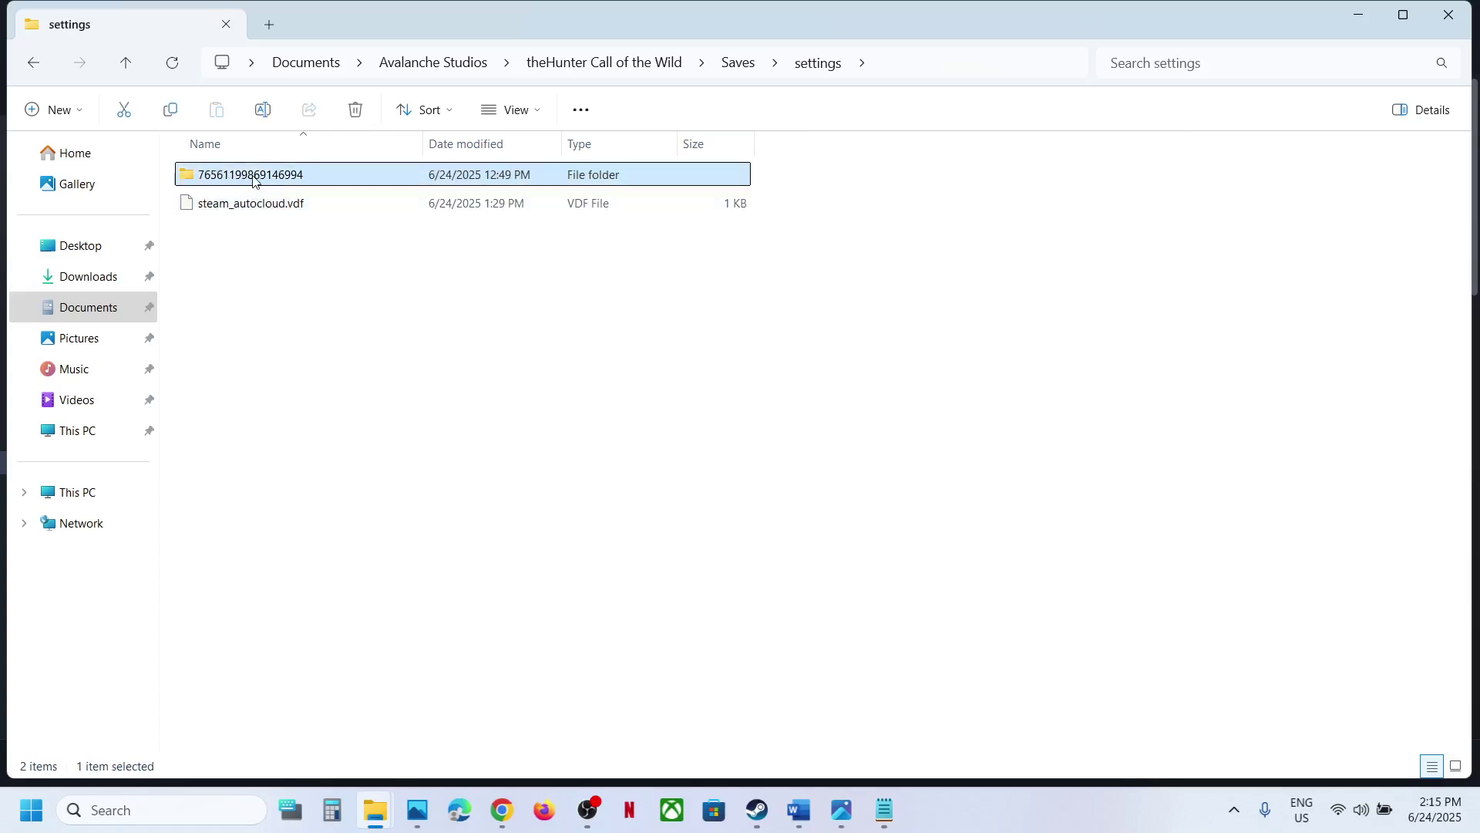
double_click(258, 179)
View settings.json in Notepad via Open with
left_click(243, 208)
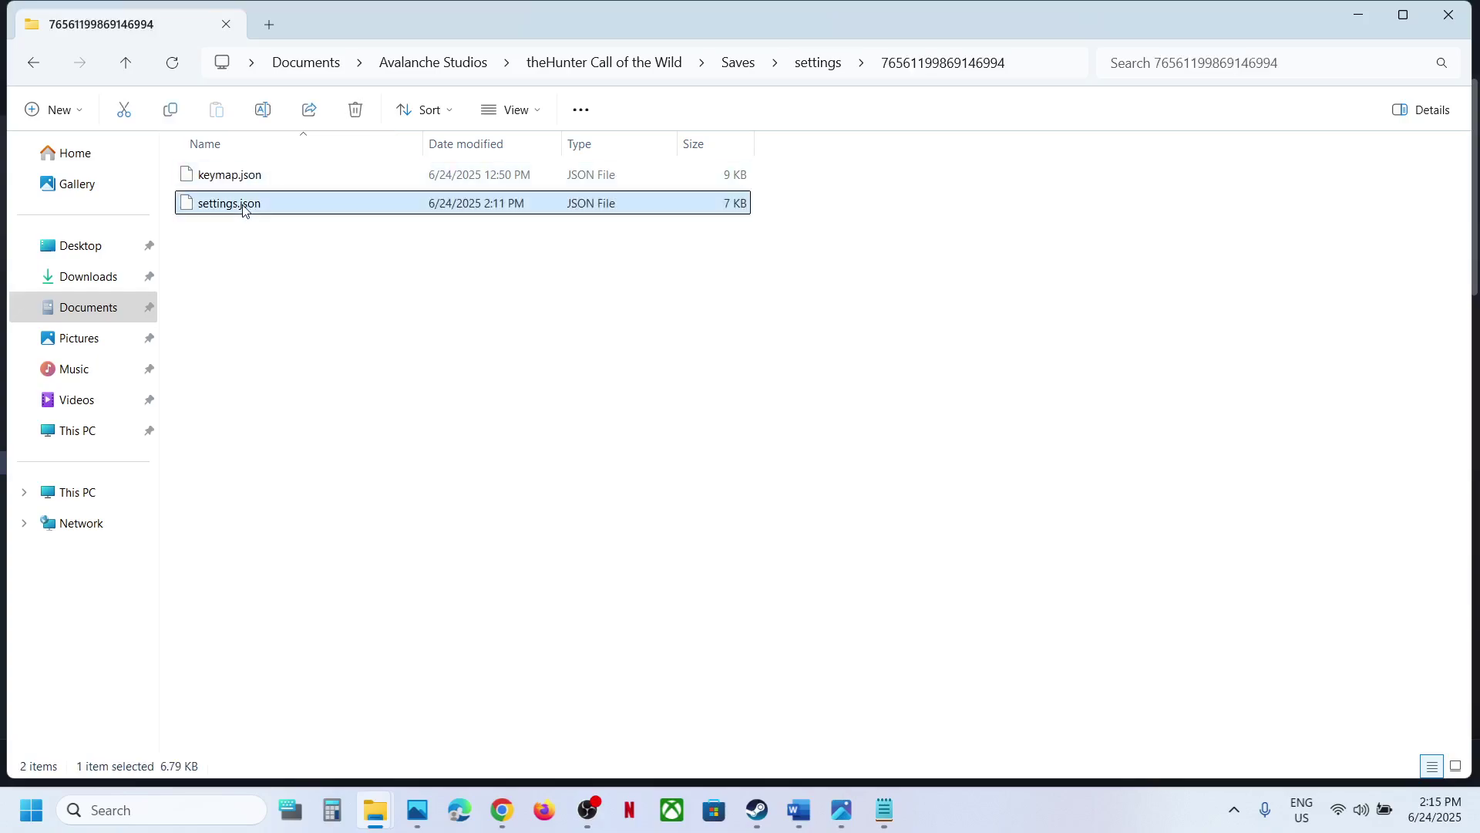
right_click(243, 210)
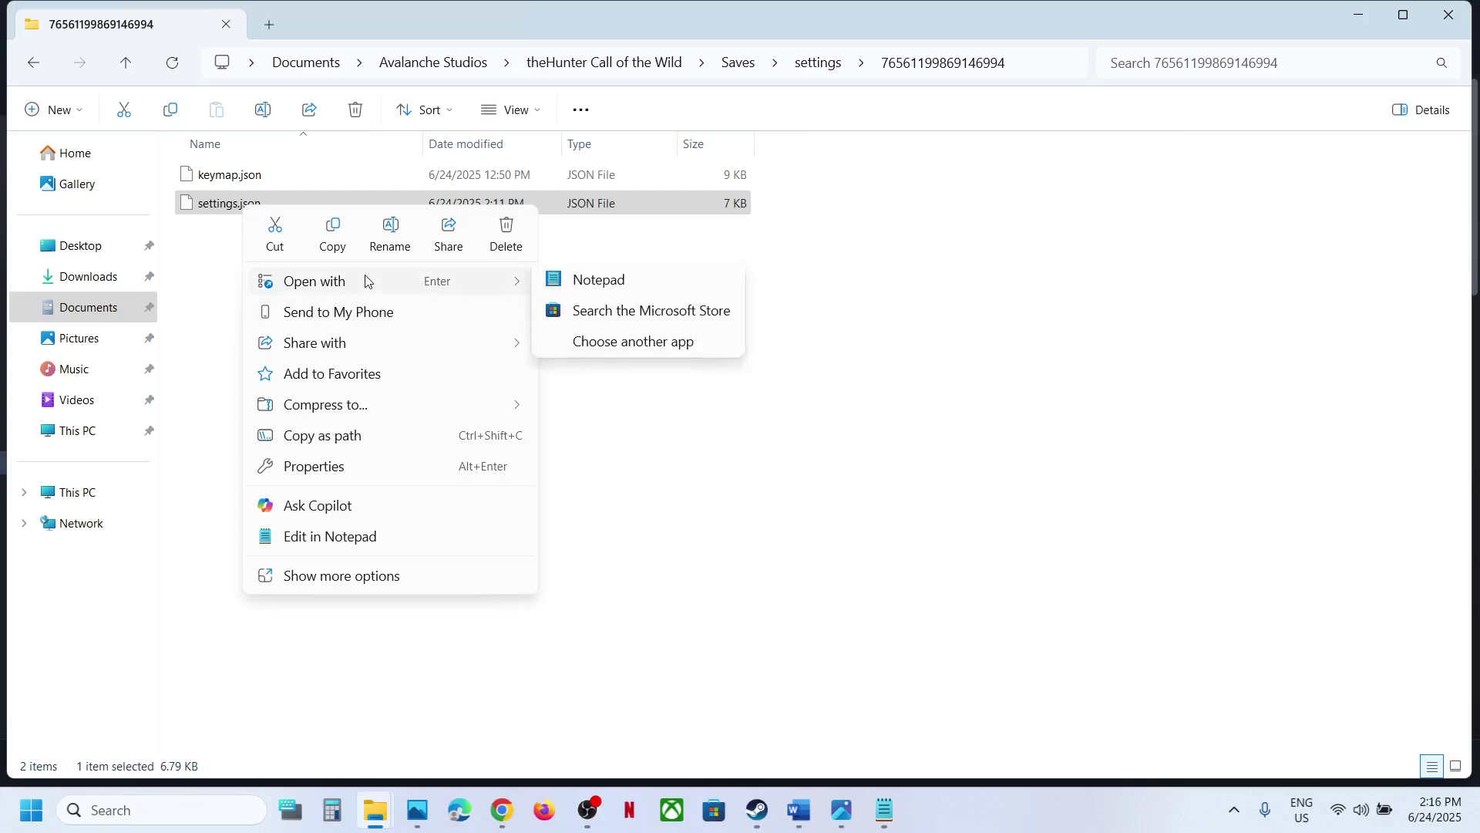
left_click(628, 289)
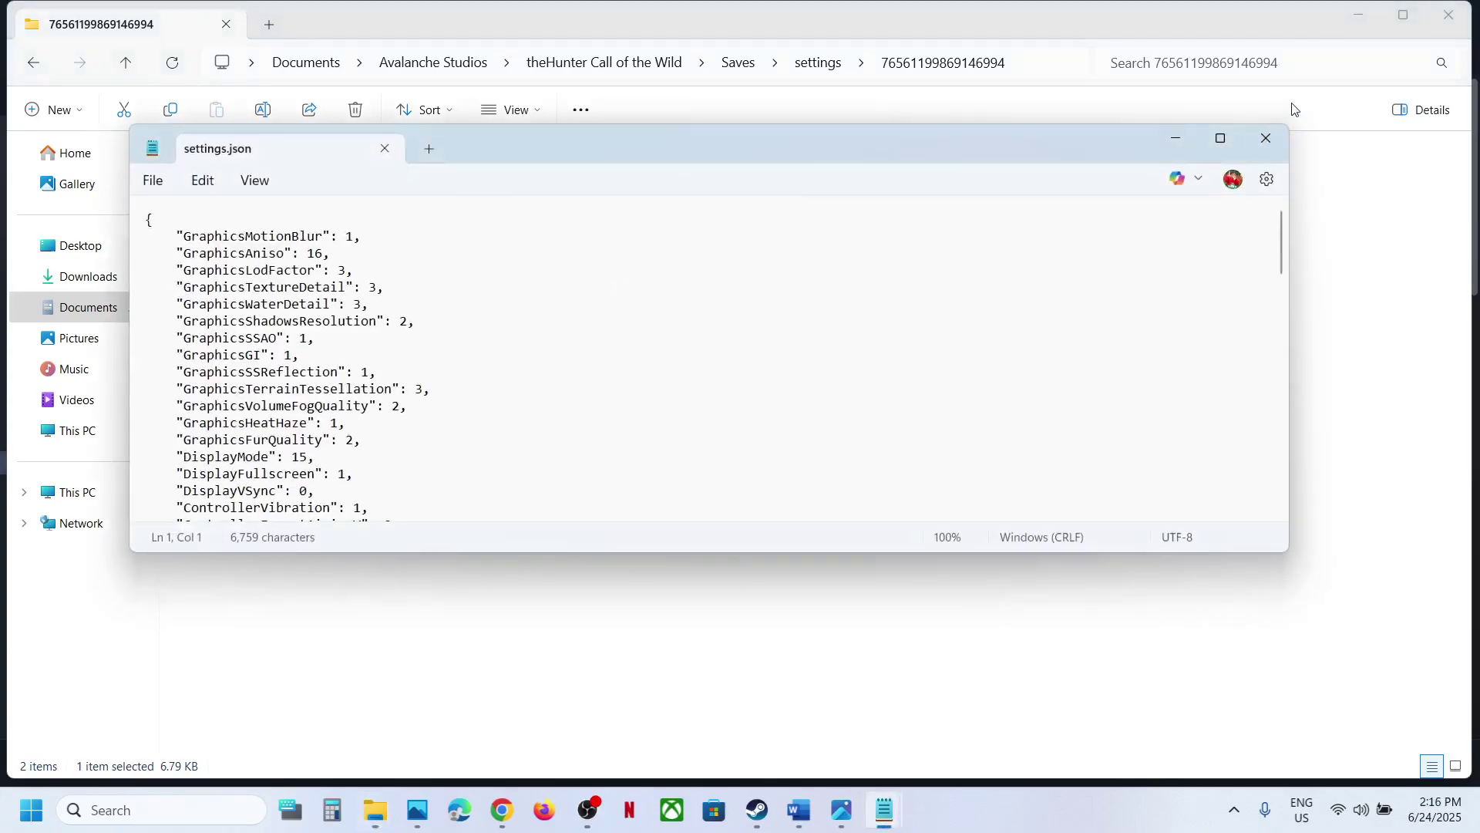
Close the settings.json Notepad window and switch back to the Steam library
left_click(1269, 139)
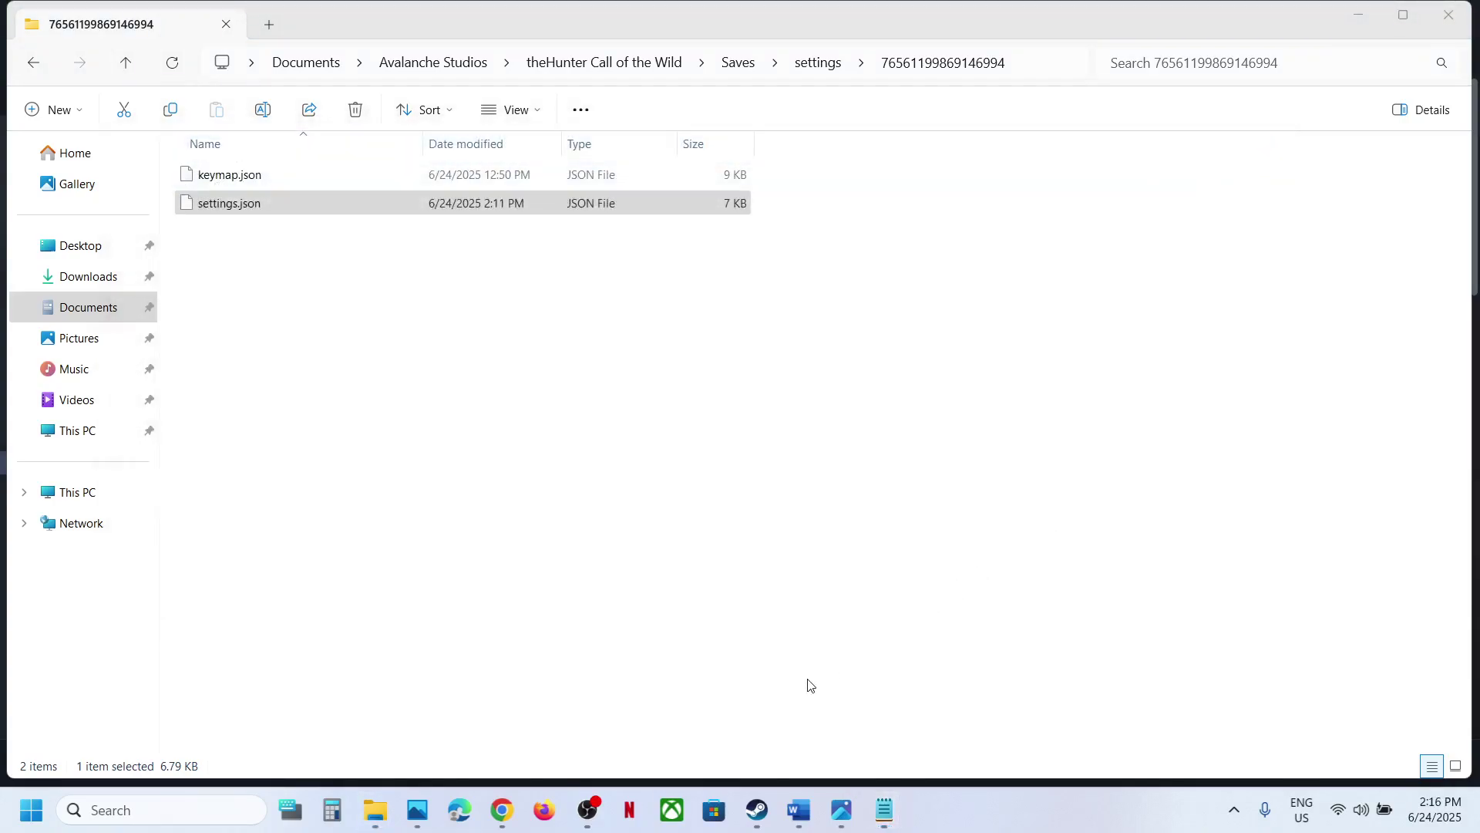
left_click(756, 810)
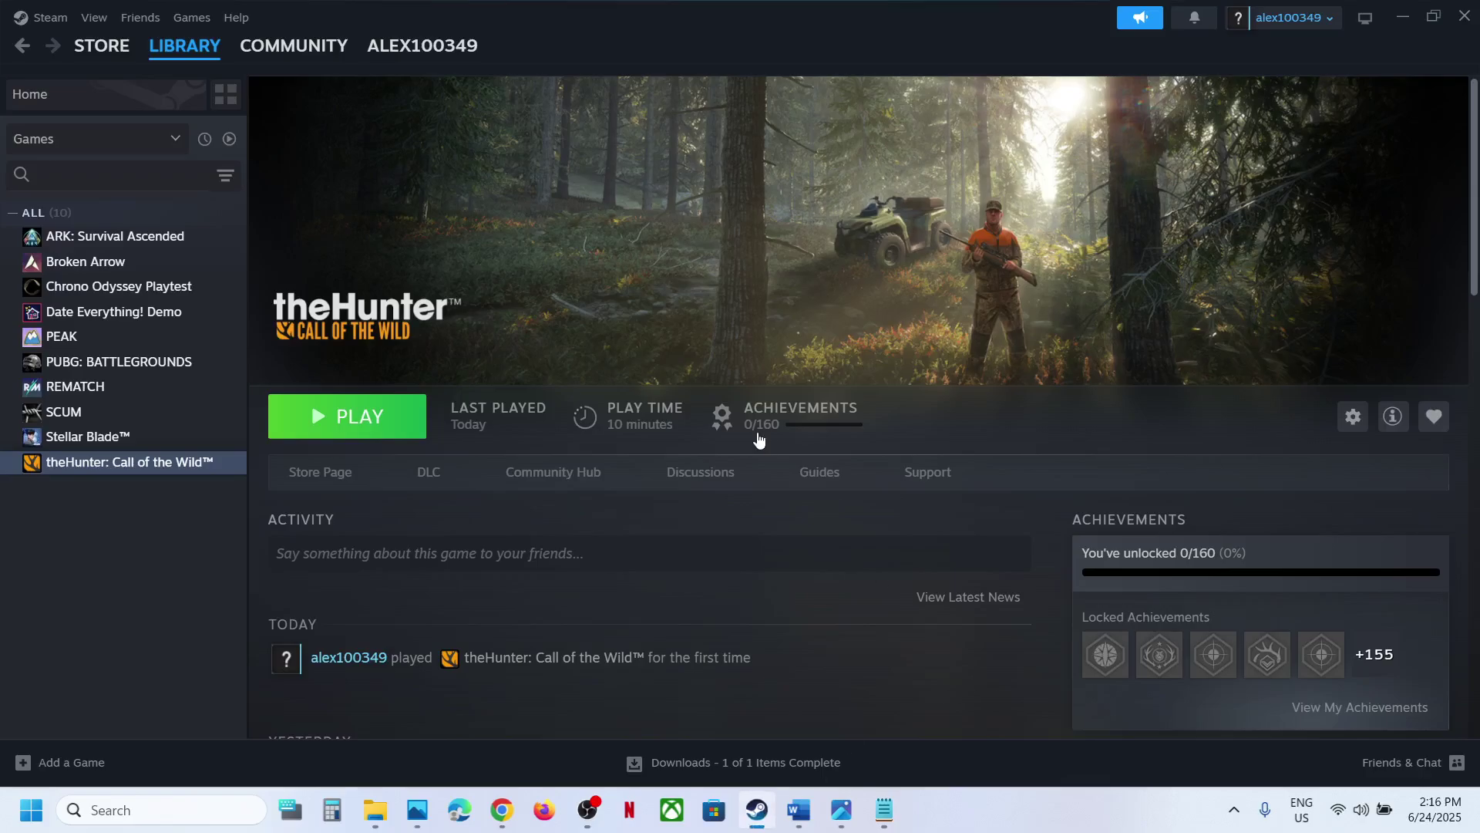